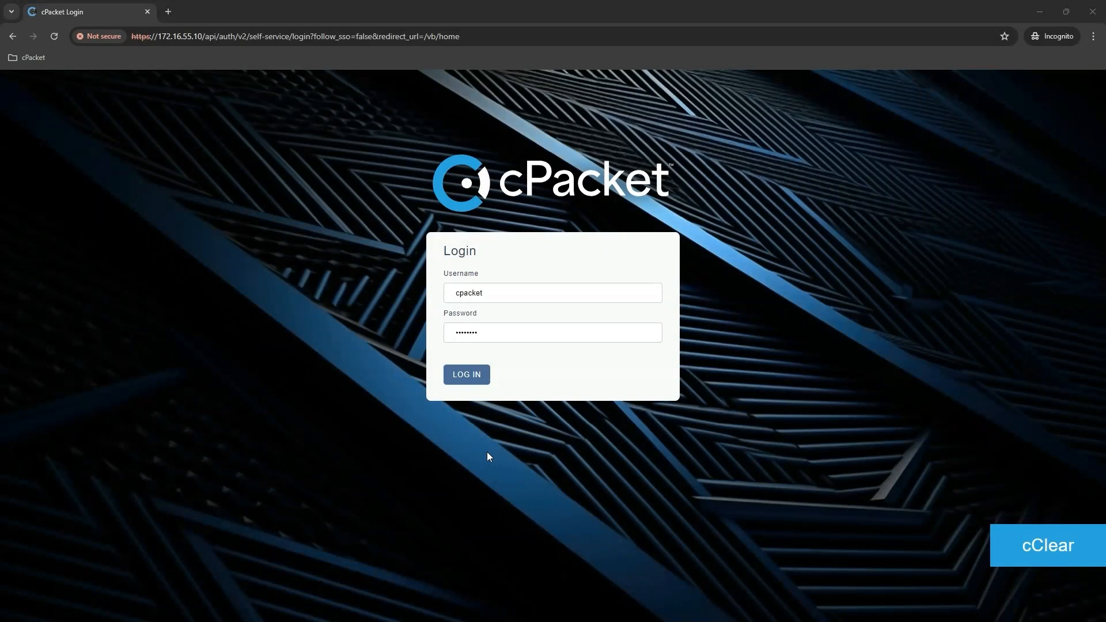
Log in to cClear with the prefilled credentials and start setting up a new cVu device.
{"action": "left_click", "coordinate": [471, 376]}
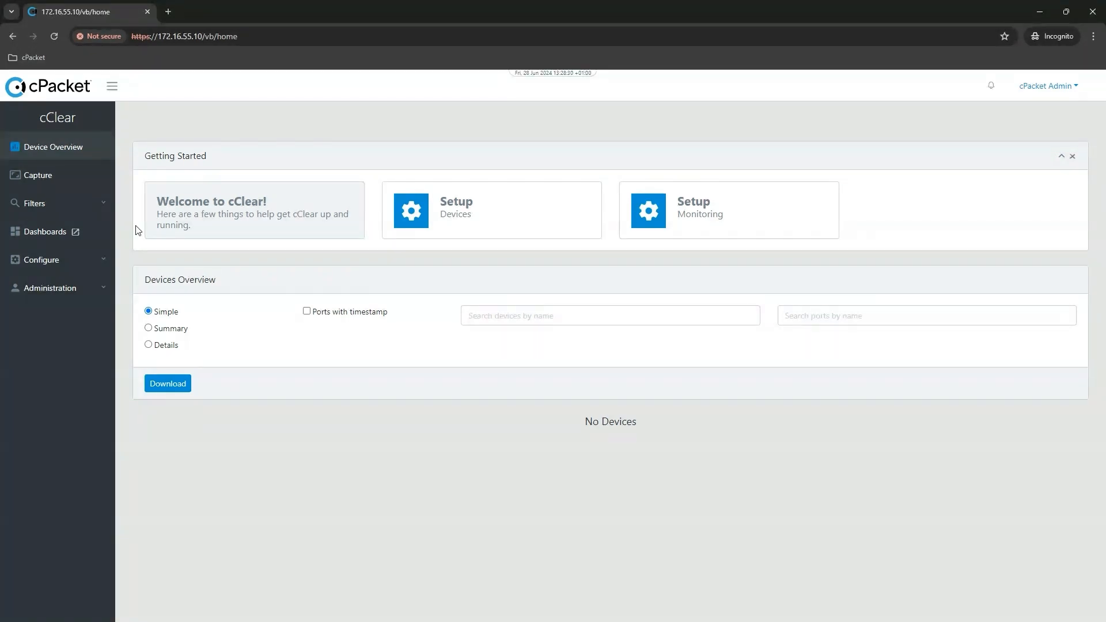
{"action": "left_click", "coordinate": [65, 262]}
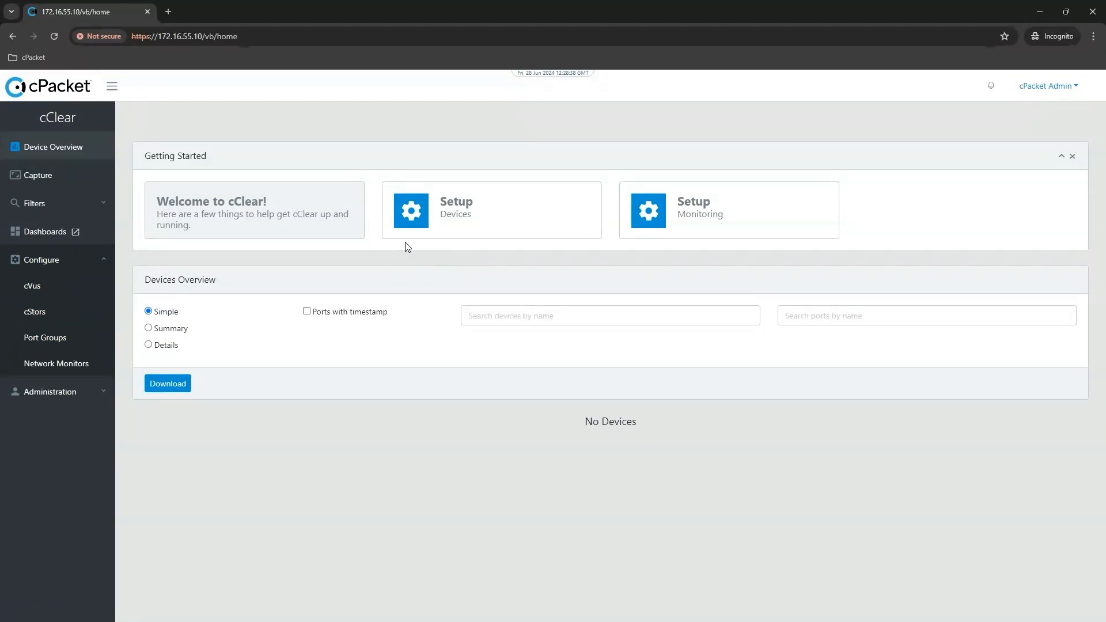
{"action": "left_click", "coordinate": [458, 222]}
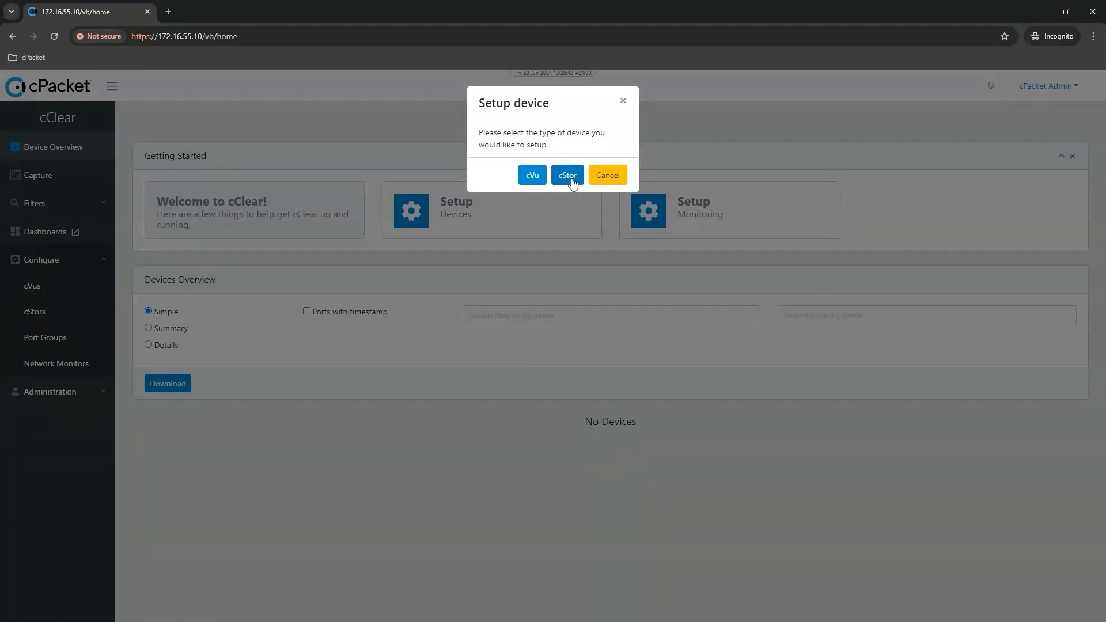
{"action": "left_click", "coordinate": [532, 179]}
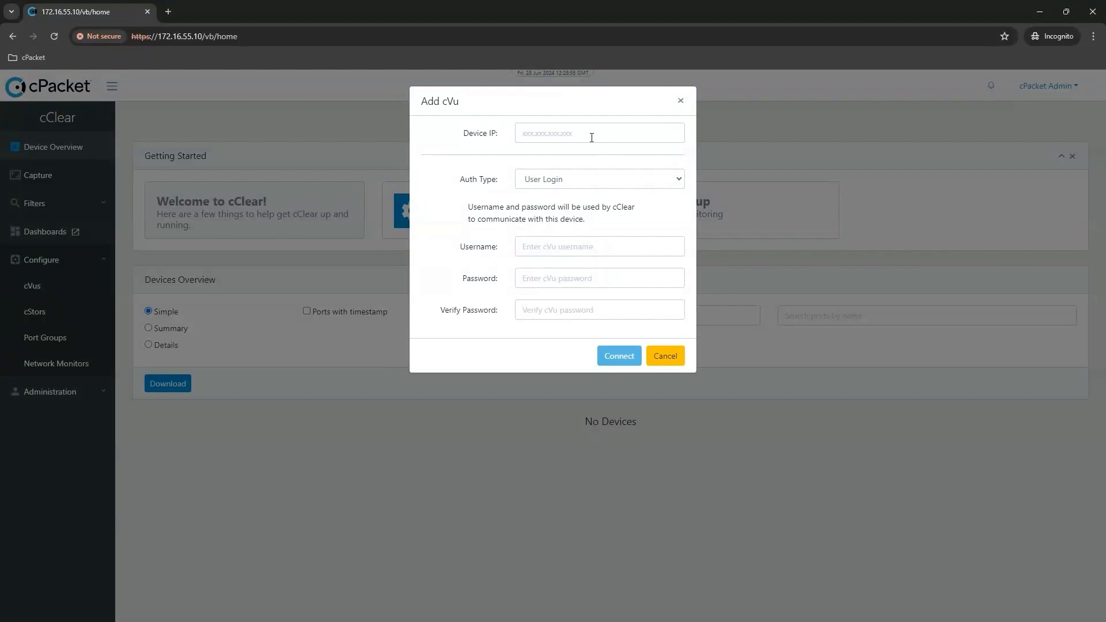
Set the new cVu's device IP to 216.38.147.84 and keep User Login as the authentication type.
{"action": "left_click", "coordinate": [565, 137]}
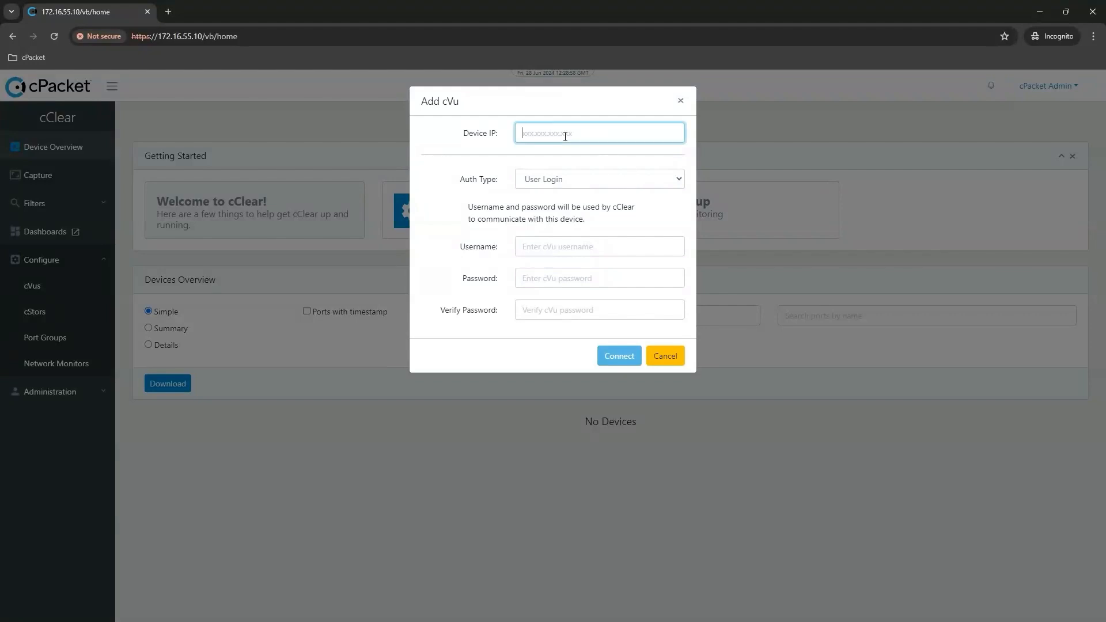
{"action": "type", "text": "21"}
{"action": "type", "text": "6"}
{"action": "type", "text": ".3"}
{"action": "type", "text": "8.147"}
{"action": "type", "text": ".64"}
{"action": "left_click", "coordinate": [680, 181]}
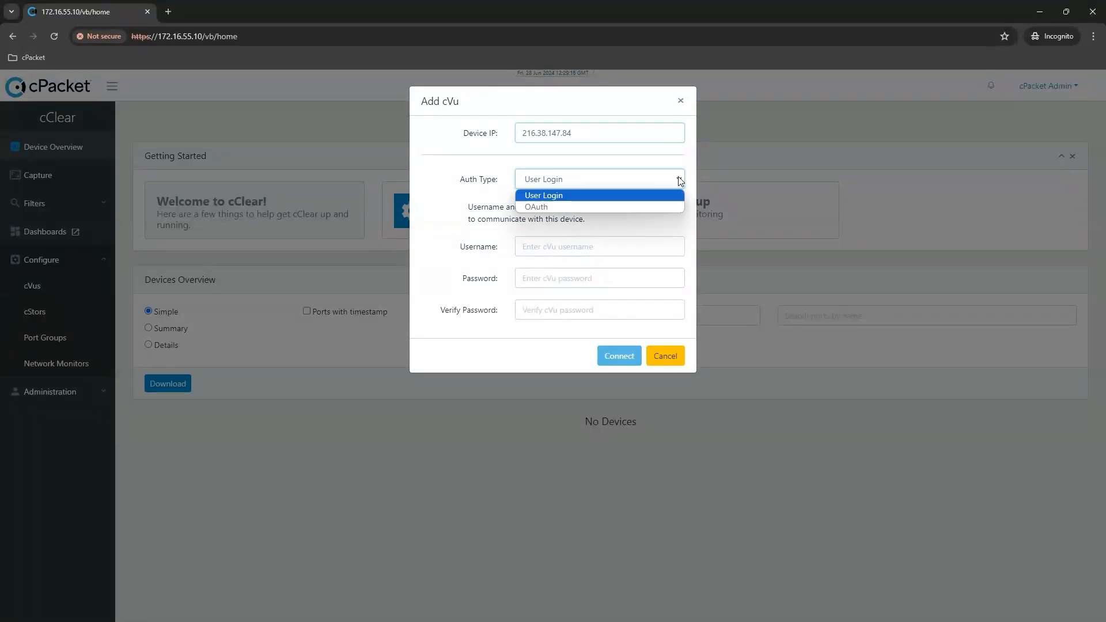
{"action": "left_click", "coordinate": [680, 181]}
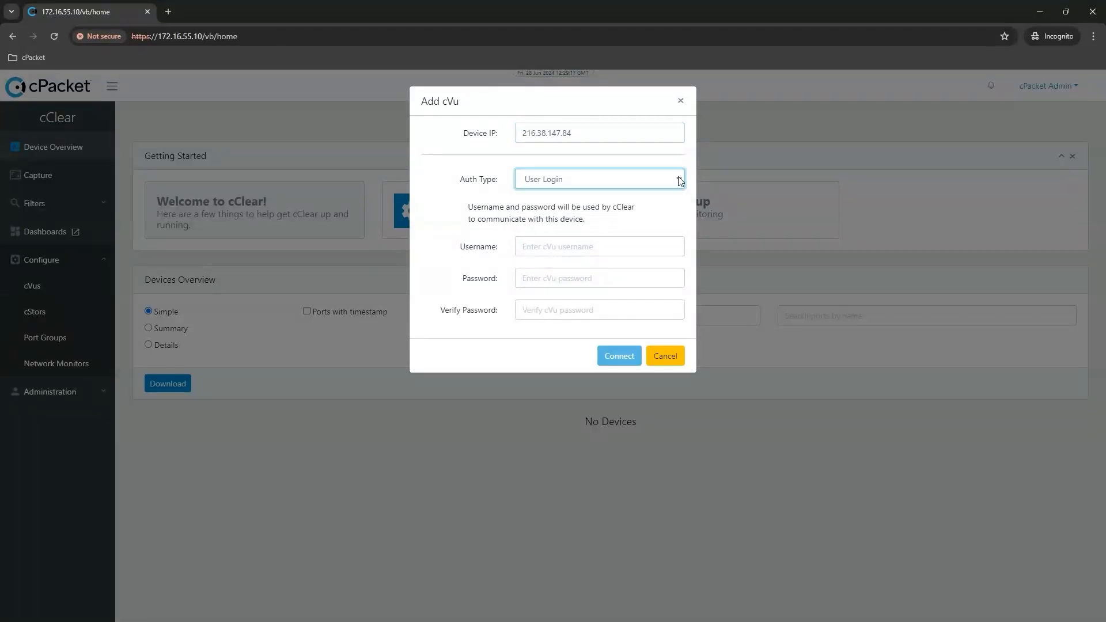
Enter cpacket as the username for communicating with the cVu device.
{"action": "left_click", "coordinate": [545, 250]}
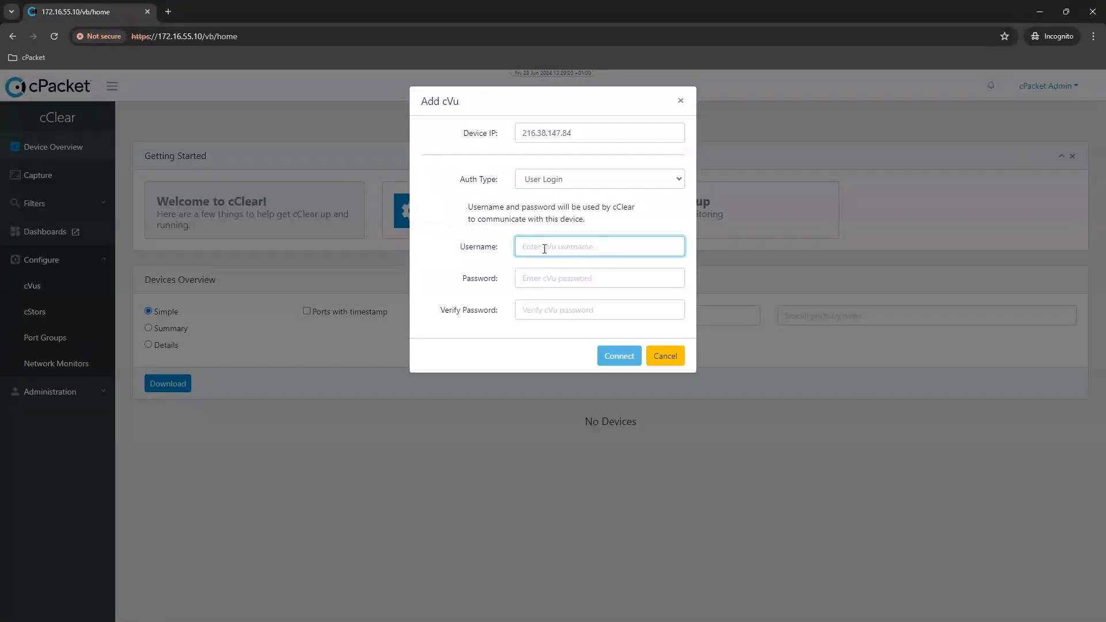
{"action": "type", "text": "cpacket"}
Enter and verify the cVu account password, and connect to the device.
{"action": "key", "text": "Tab"}
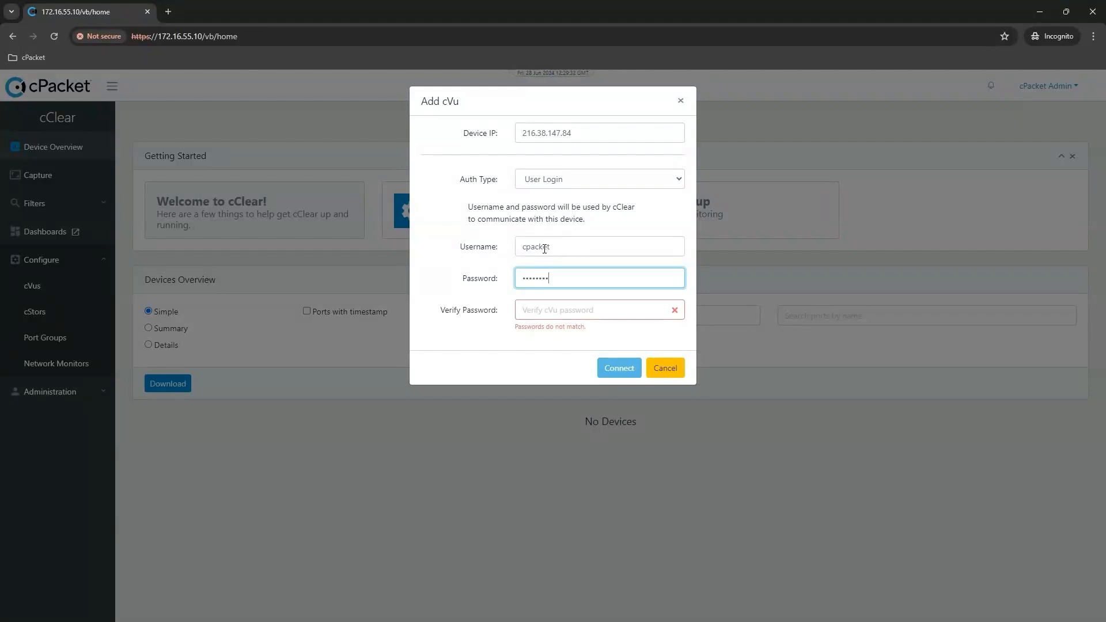
{"action": "key", "text": "Tab"}
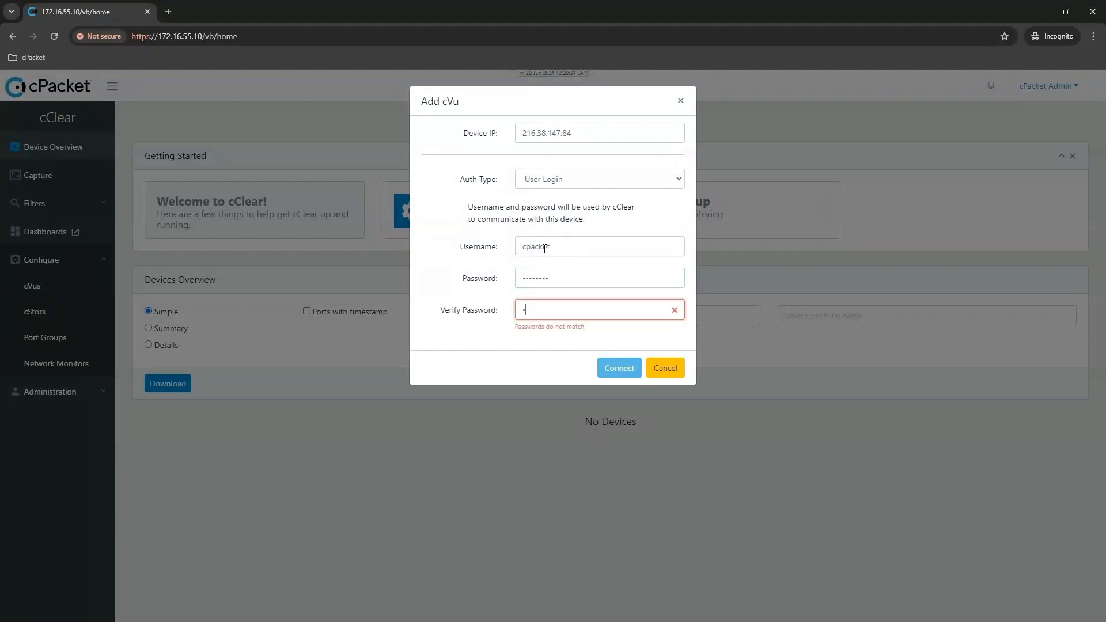
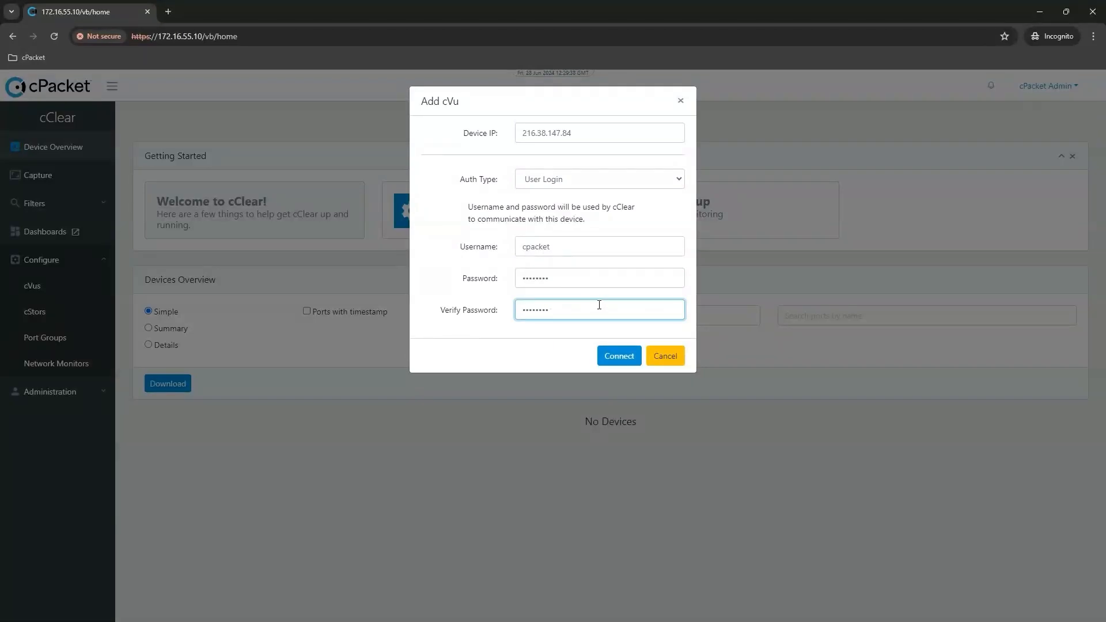
{"action": "left_click", "coordinate": [620, 367]}
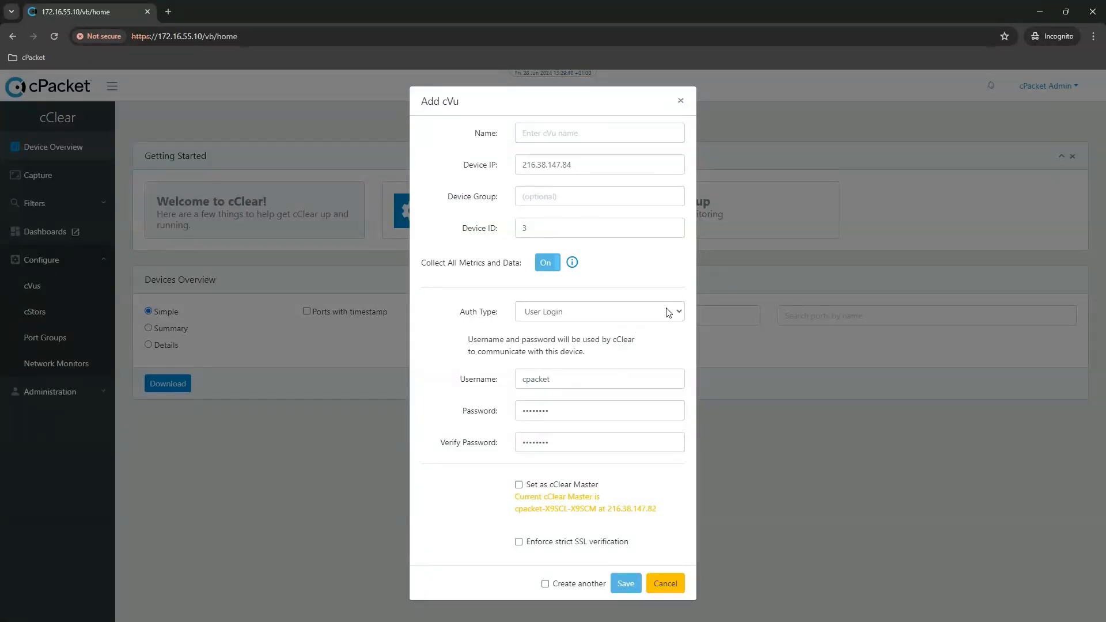
Save the new cVu device under the name cVu400_01, without a device group, and decline adding a cStor.
{"action": "left_click", "coordinate": [540, 135]}
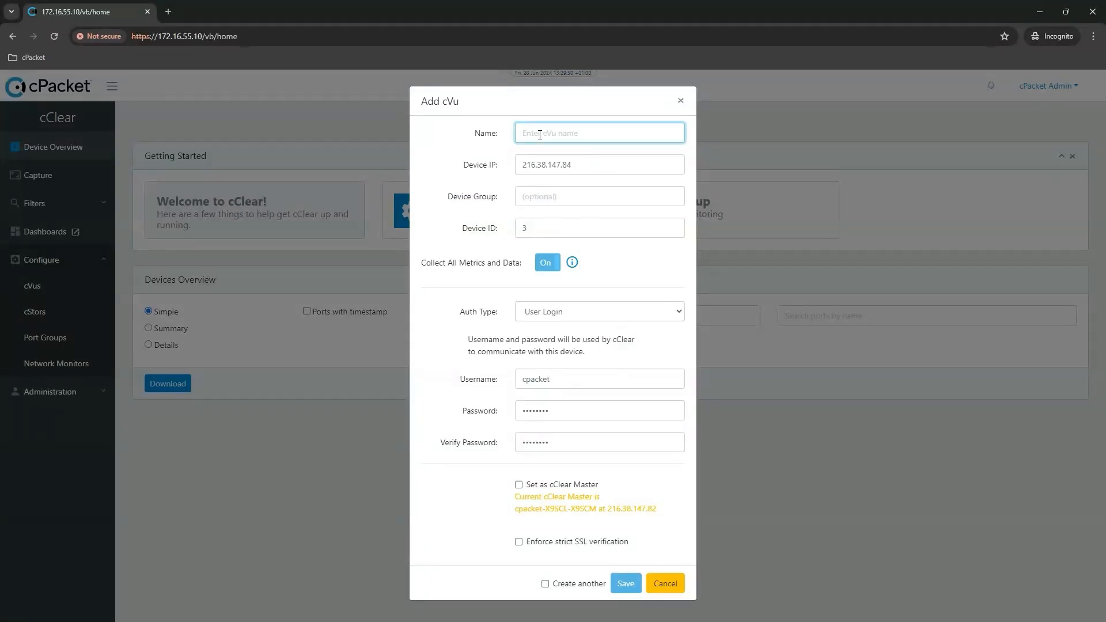
{"action": "type", "text": "cVu4"}
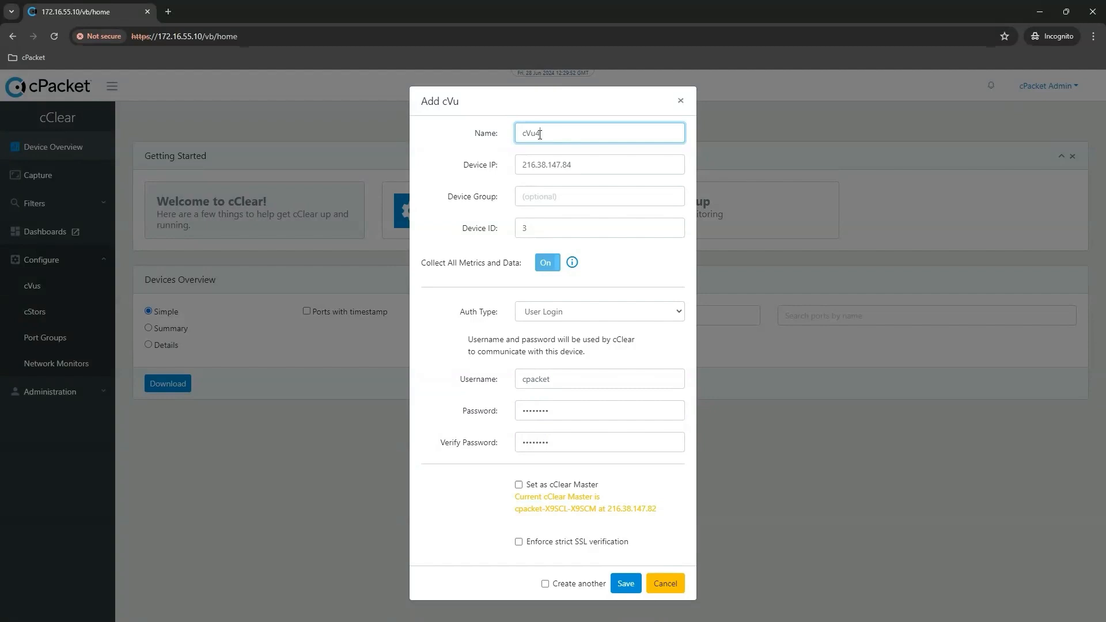
{"action": "type", "text": "00_01"}
{"action": "left_click", "coordinate": [600, 202]}
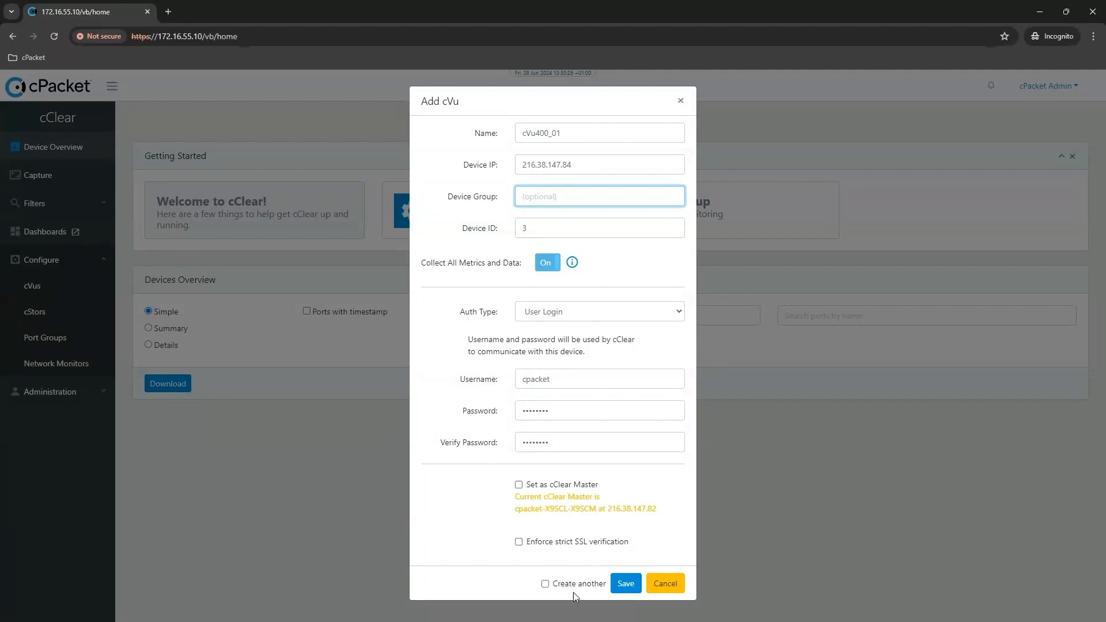
{"action": "left_click", "coordinate": [626, 583]}
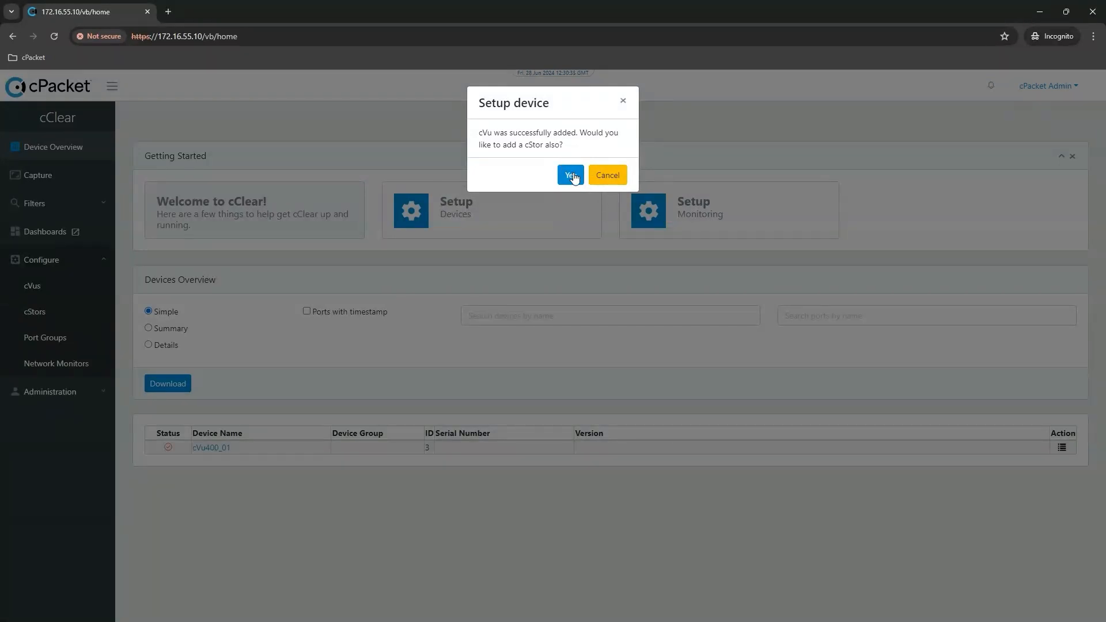
{"action": "left_click", "coordinate": [610, 177]}
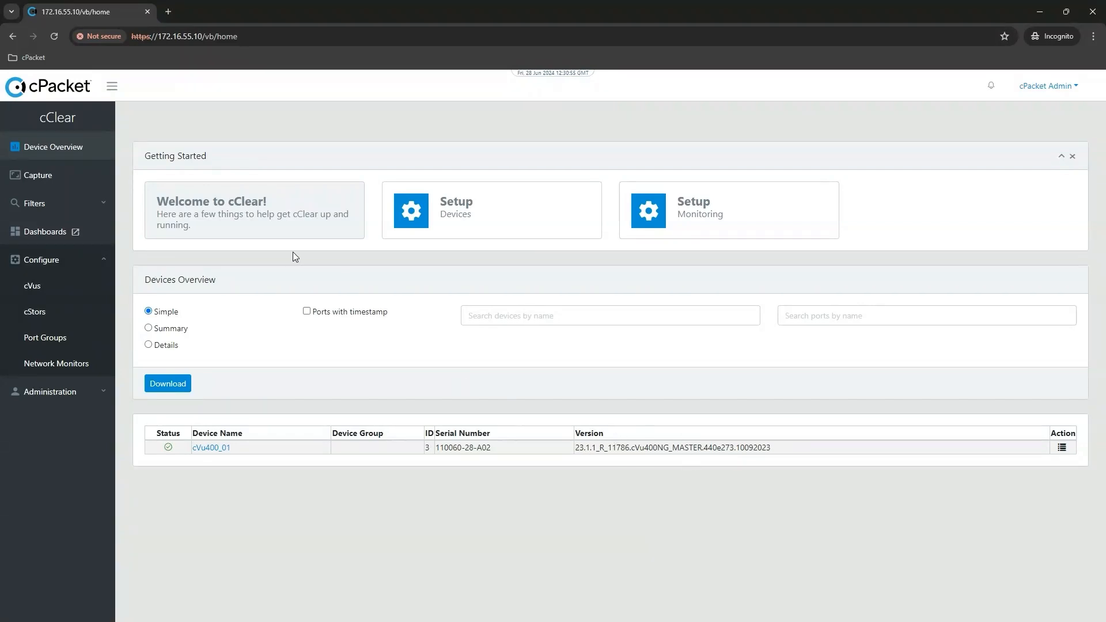
Show the Details view of the devices overview and check the device's status in the list of configured cVus.
{"action": "left_click", "coordinate": [148, 345]}
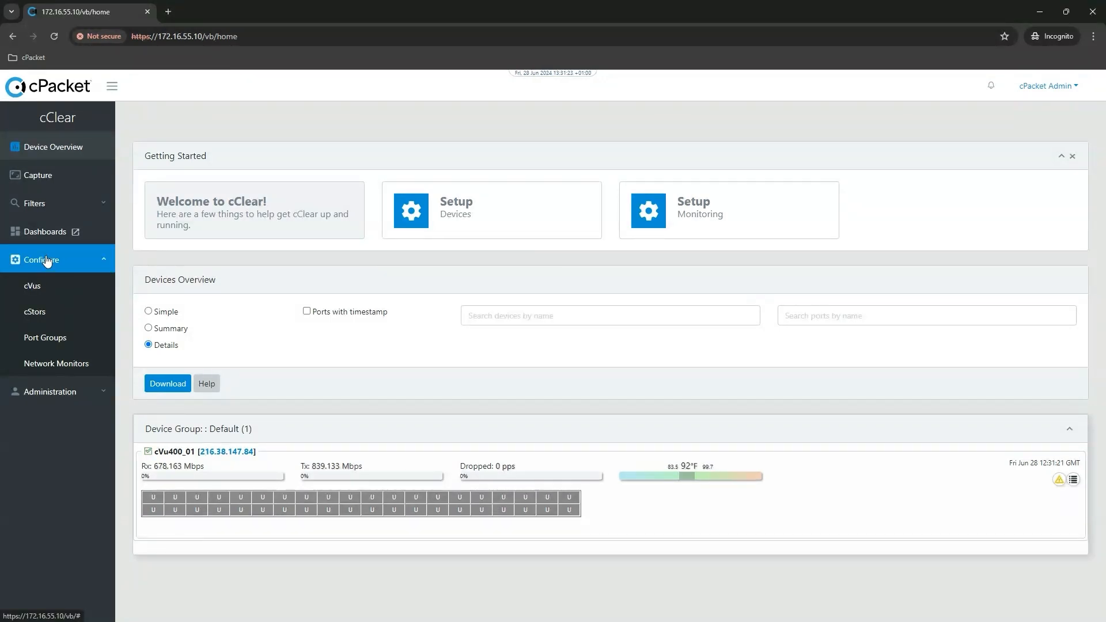
{"action": "left_click", "coordinate": [33, 288]}
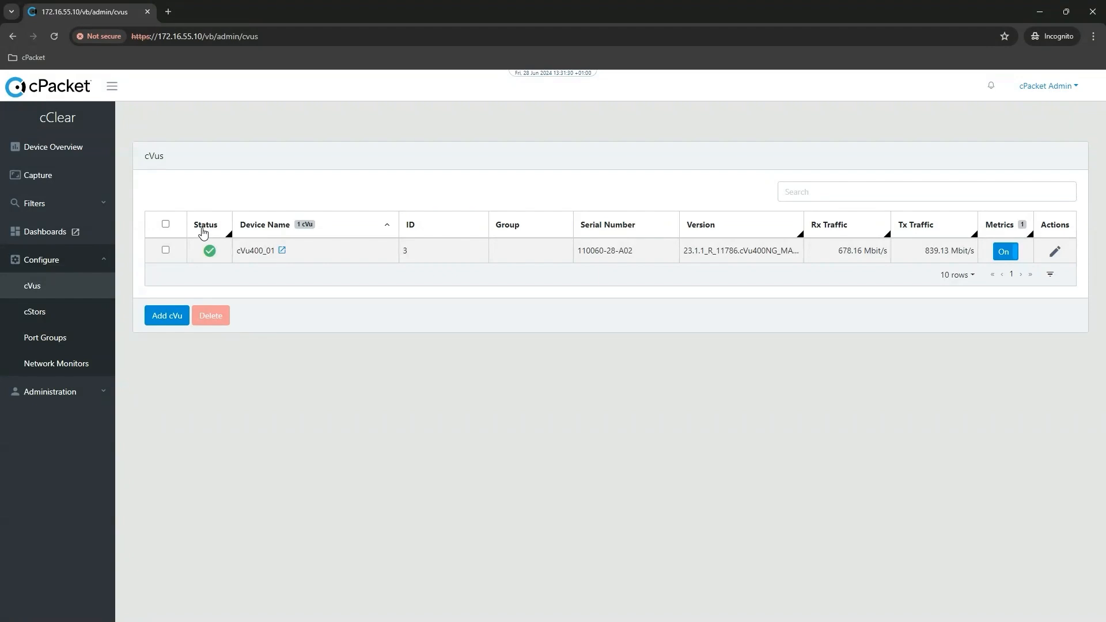
{"action": "mouse_move", "coordinate": [209, 248]}
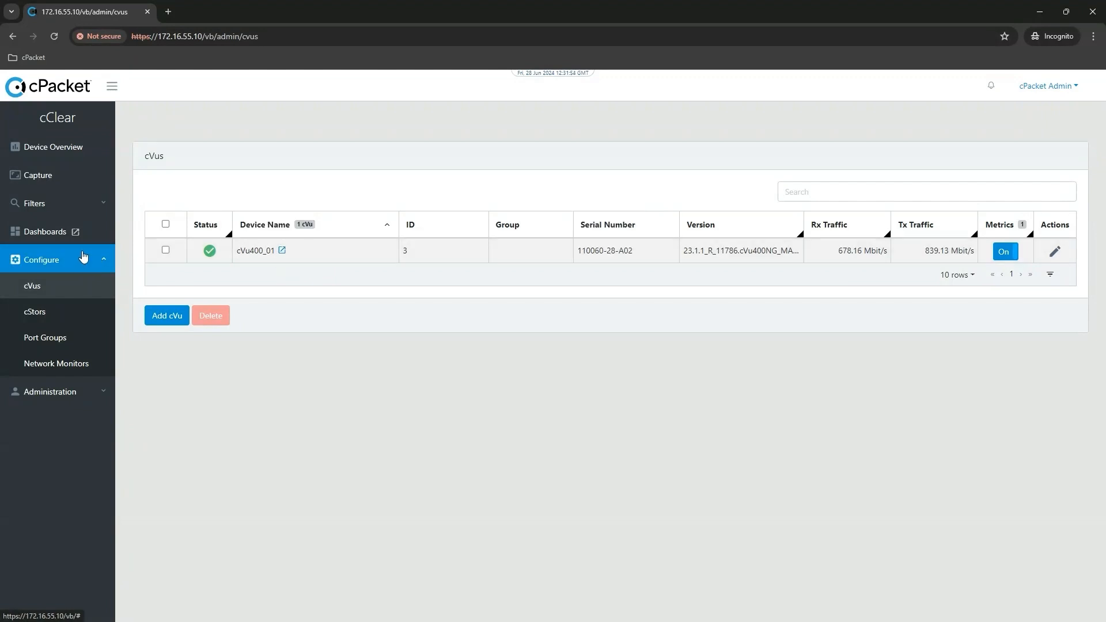
Open the cVuNG Metrics dashboard from the cPacket device dashboards.
{"action": "left_click", "coordinate": [51, 233]}
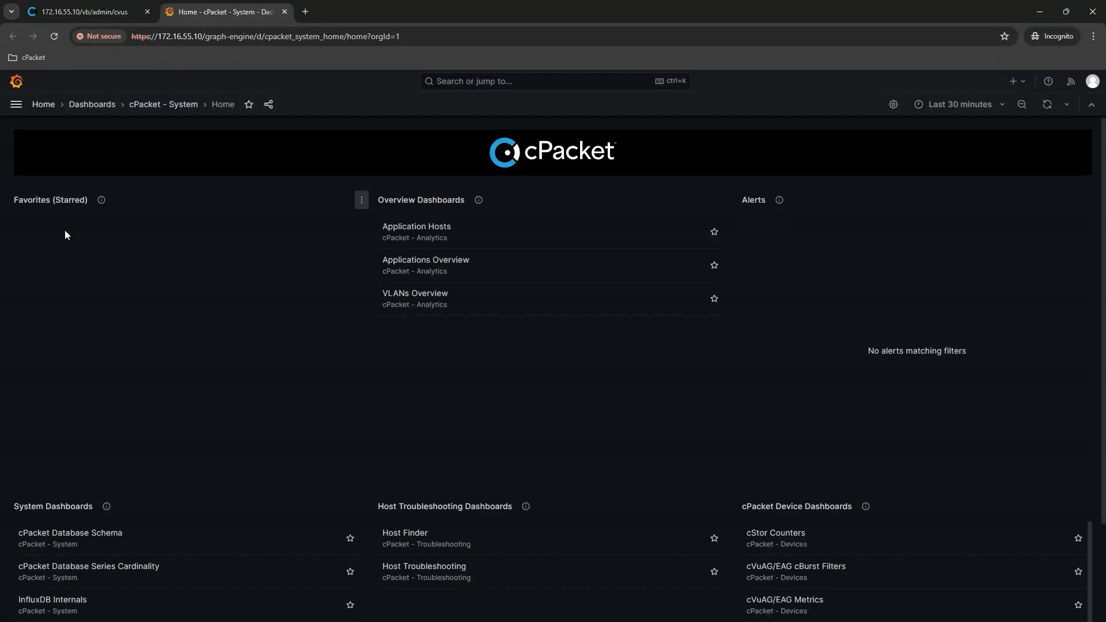
{"action": "scroll", "coordinate": [692, 304], "scroll_direction": "down", "scroll_amount": 1}
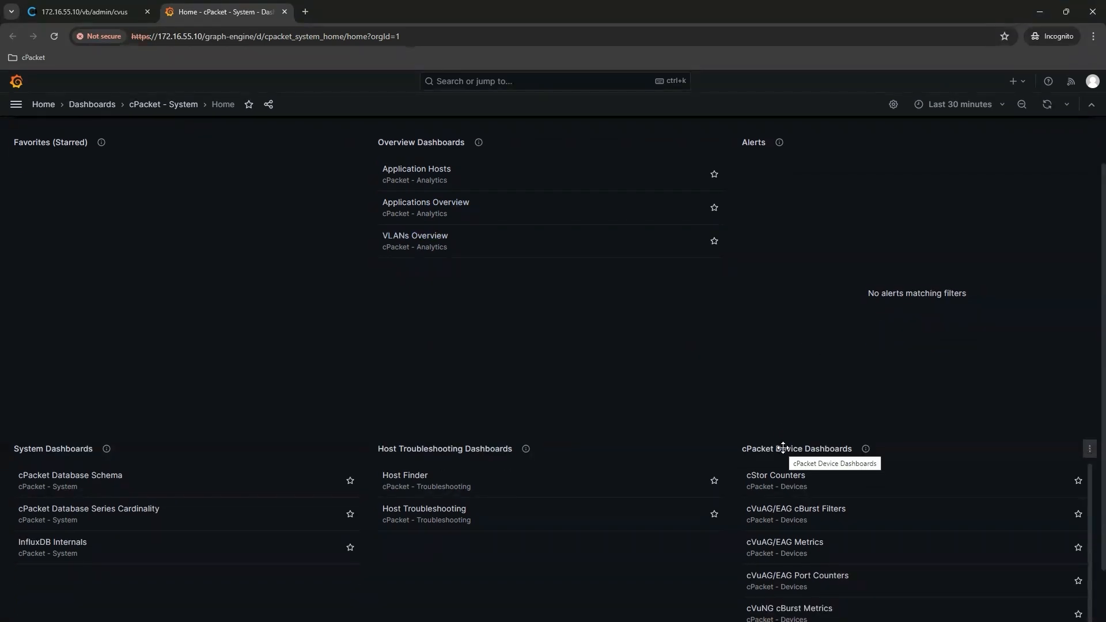
{"action": "scroll", "coordinate": [803, 524], "scroll_direction": "down", "scroll_amount": 1}
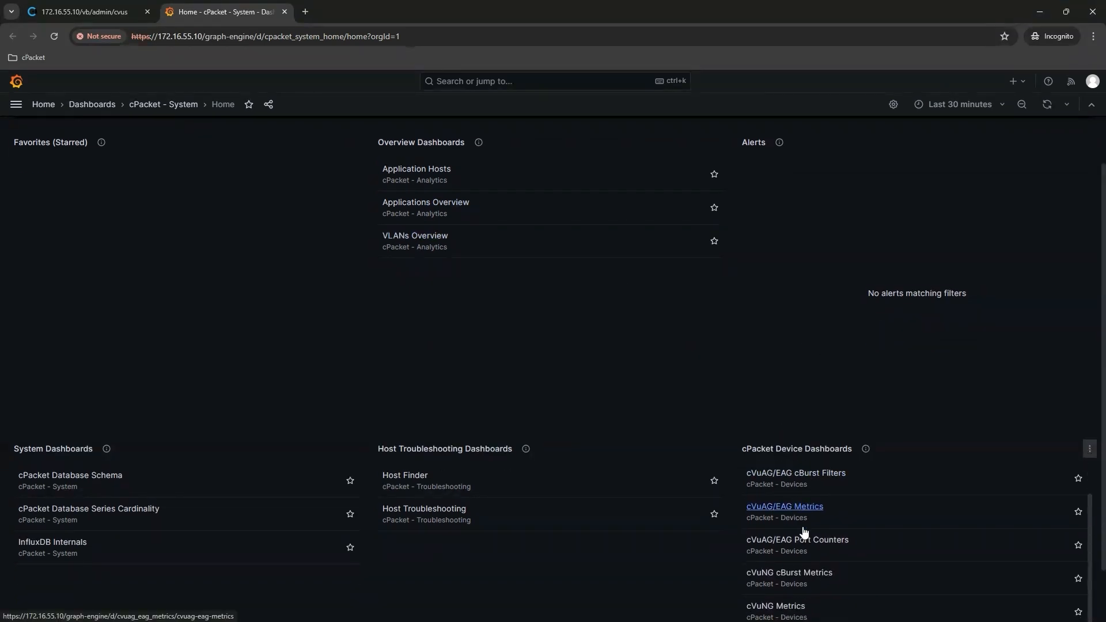
{"action": "scroll", "coordinate": [787, 585], "scroll_direction": "down", "scroll_amount": 1}
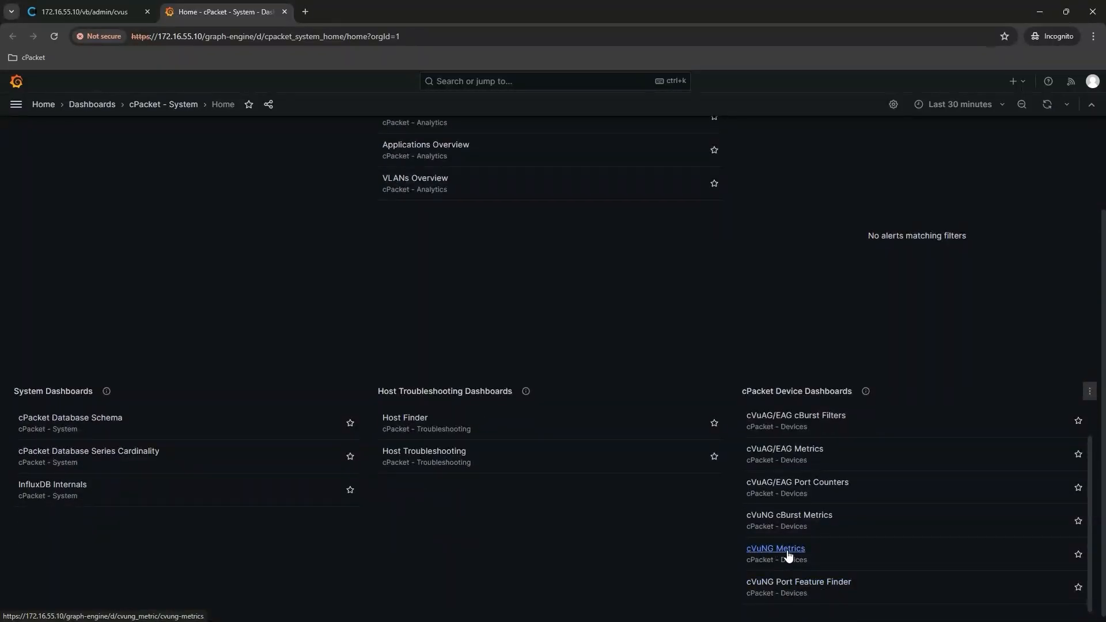
{"action": "left_click", "coordinate": [787, 550]}
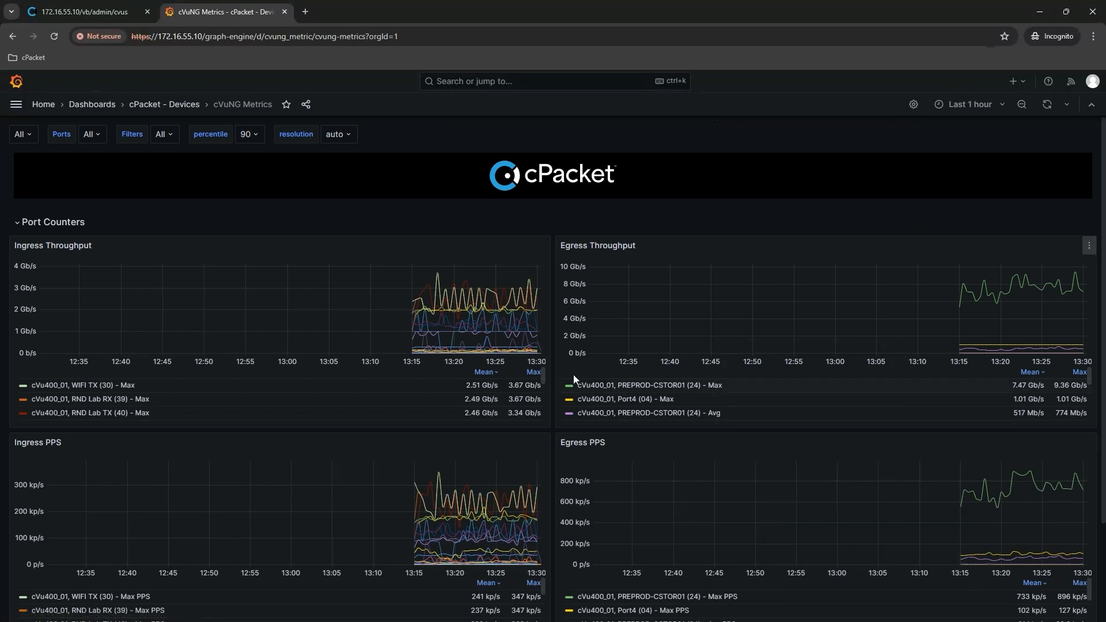
Set the time range of the cVuNG Metrics dashboard to the last 5 minutes.
{"action": "mouse_move", "coordinate": [459, 344]}
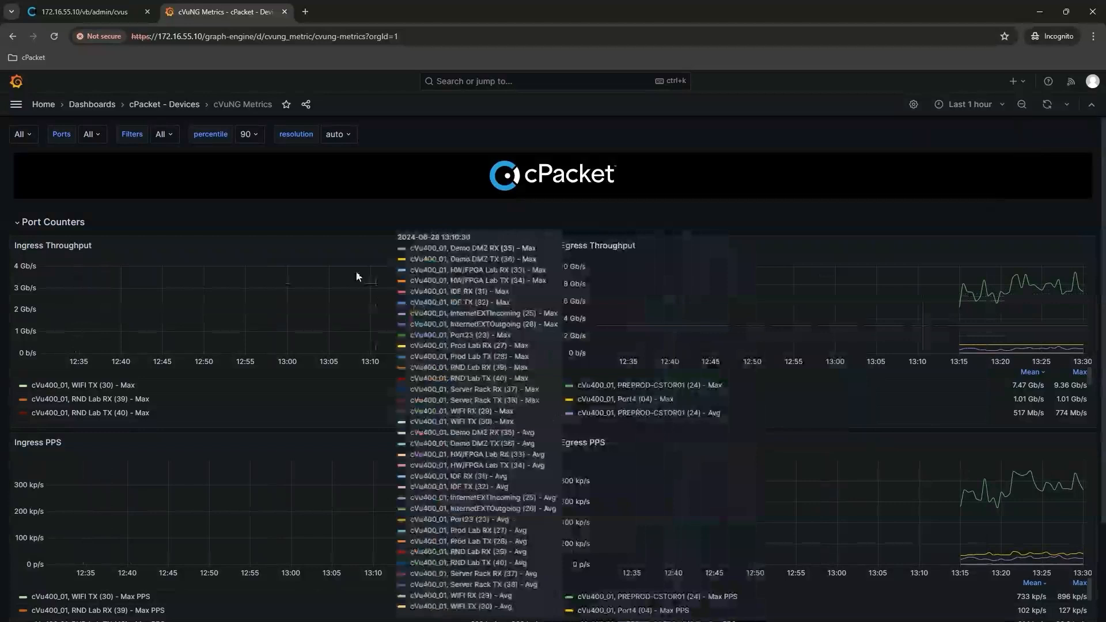
{"action": "left_click", "coordinate": [1003, 110]}
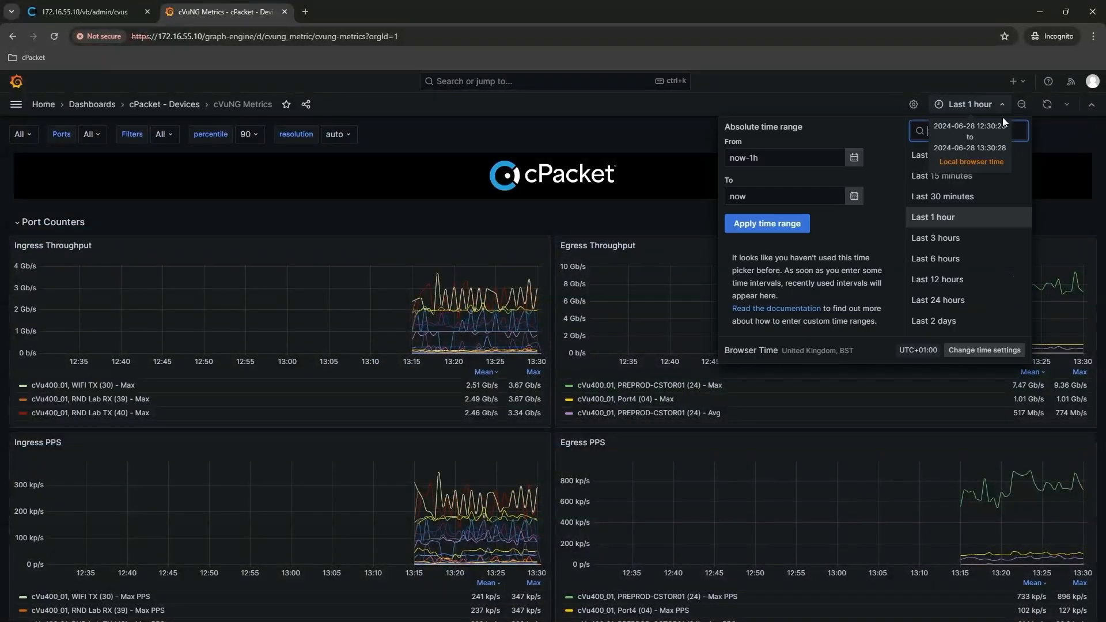
{"action": "left_click", "coordinate": [912, 156]}
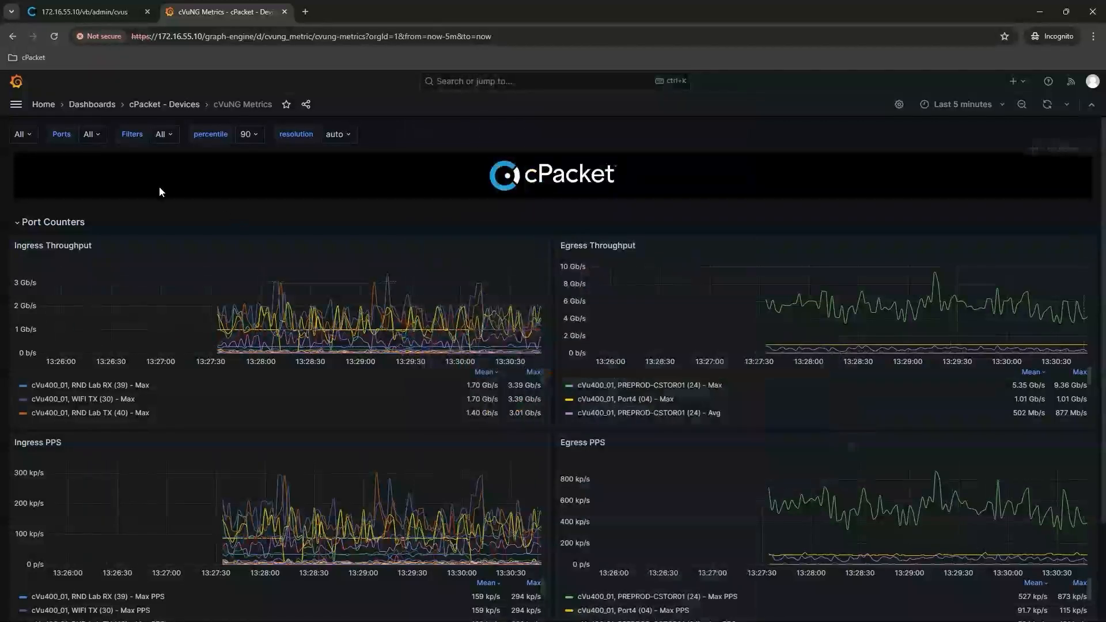
Filter the cVuNG Metrics dashboard to show only the cVu400_01 device.
{"action": "left_click", "coordinate": [33, 136]}
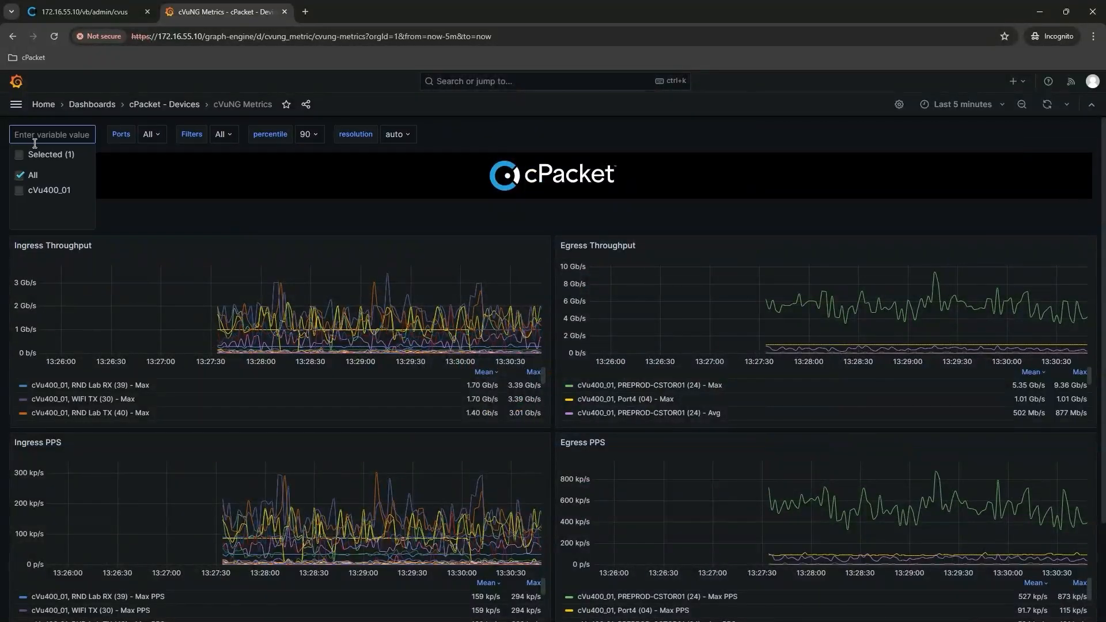
{"action": "left_click", "coordinate": [23, 192]}
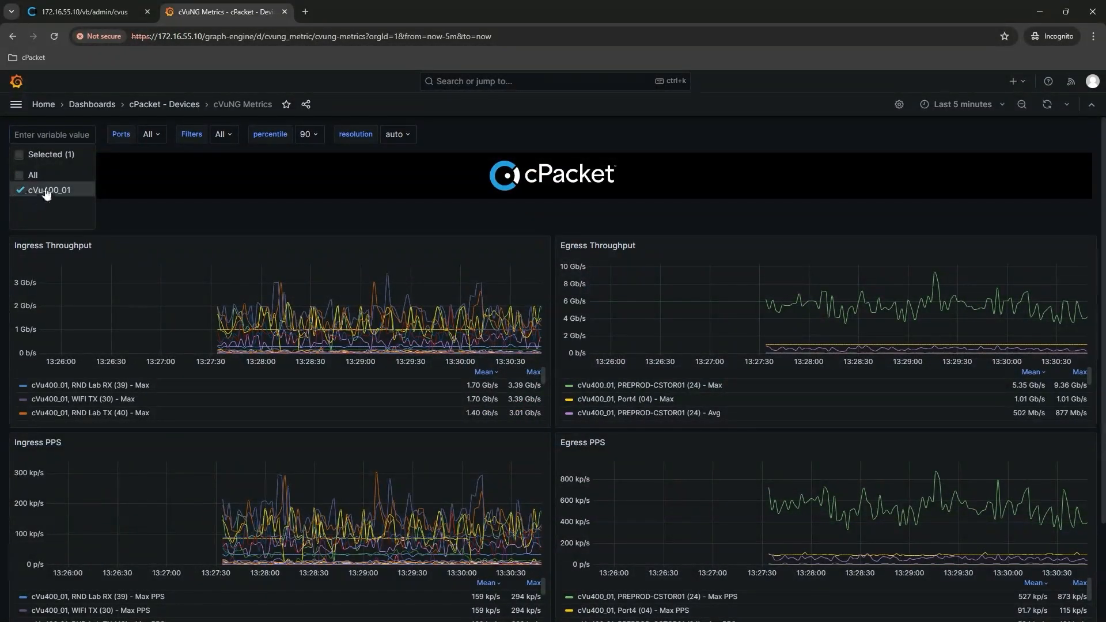
{"action": "left_click", "coordinate": [111, 171]}
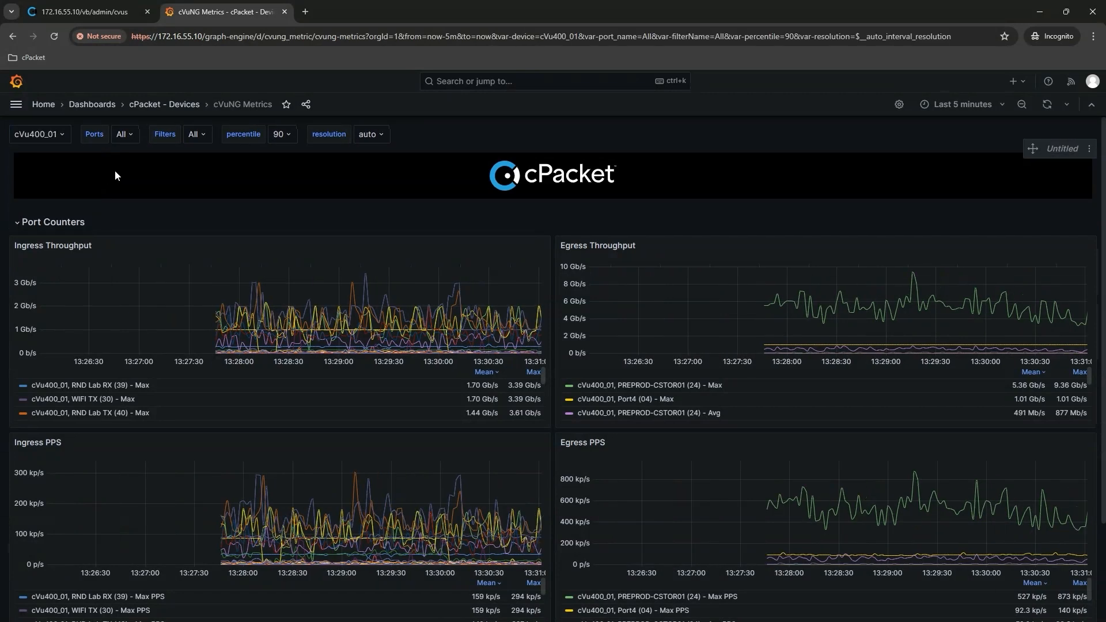
Review the available port filters and examine the ingress and egress charts in the Port Counters section.
{"action": "left_click", "coordinate": [132, 136]}
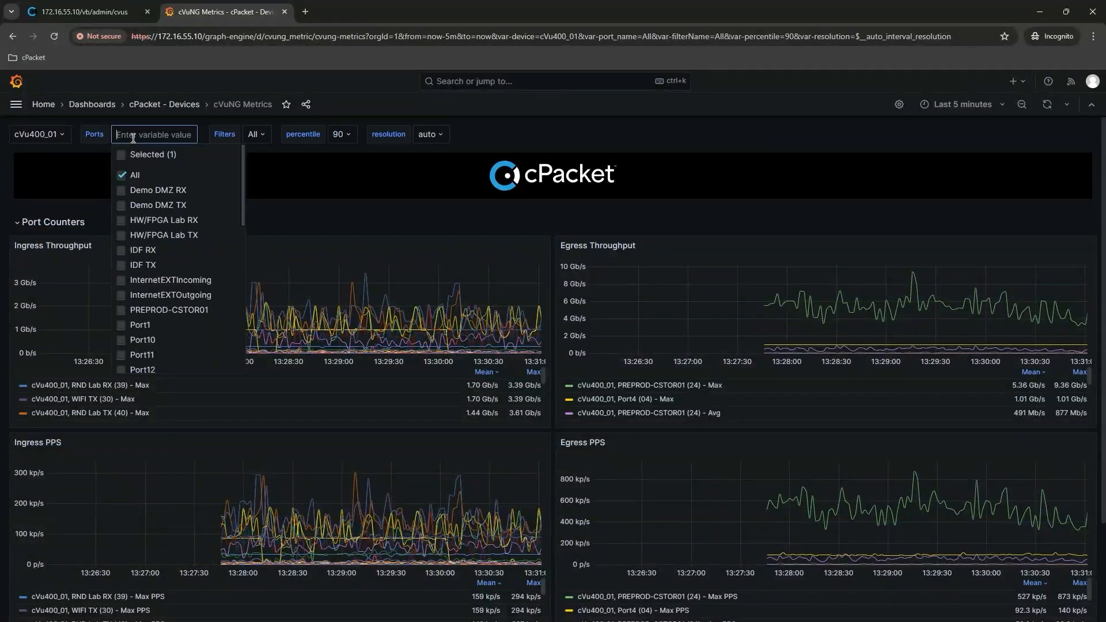
{"action": "left_click", "coordinate": [294, 171]}
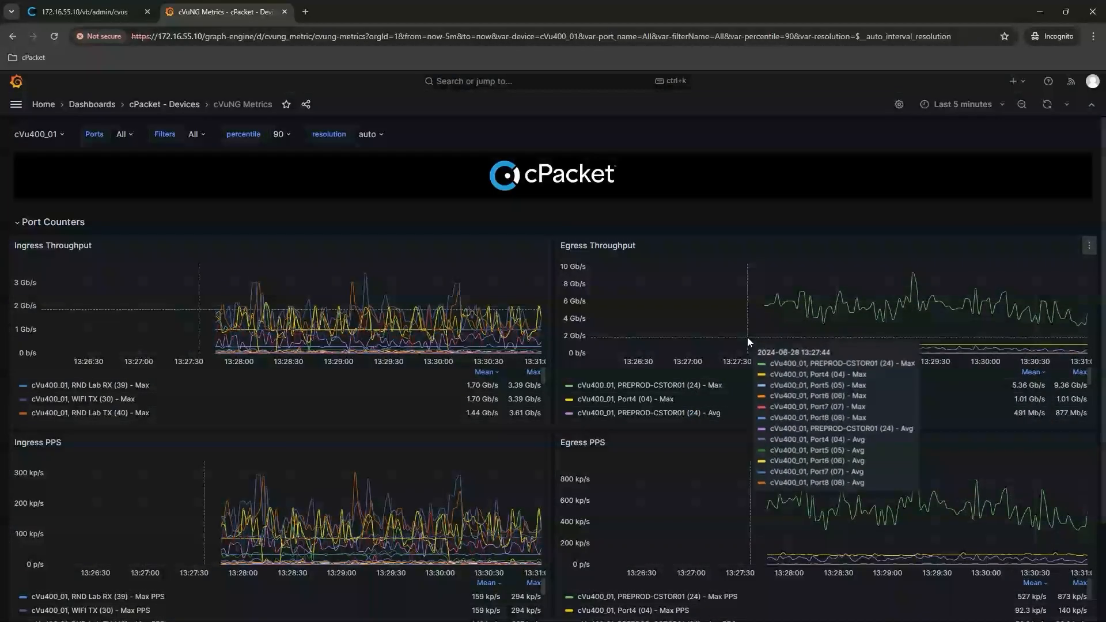
{"action": "scroll", "coordinate": [748, 340], "scroll_direction": "down", "scroll_amount": 1}
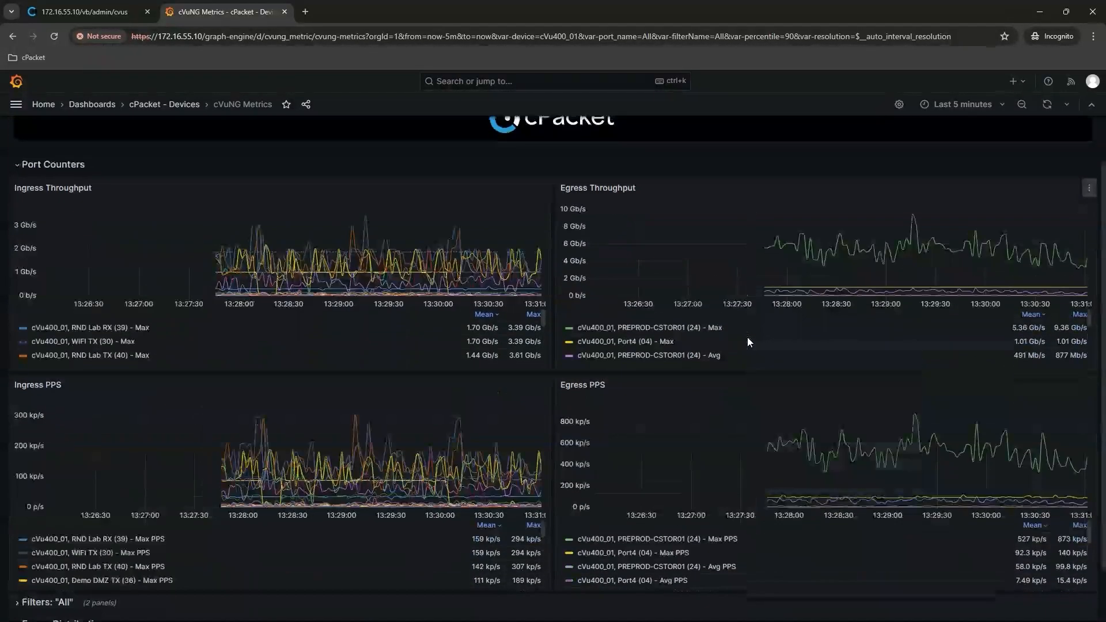
{"action": "scroll", "coordinate": [748, 343], "scroll_direction": "up", "scroll_amount": 1}
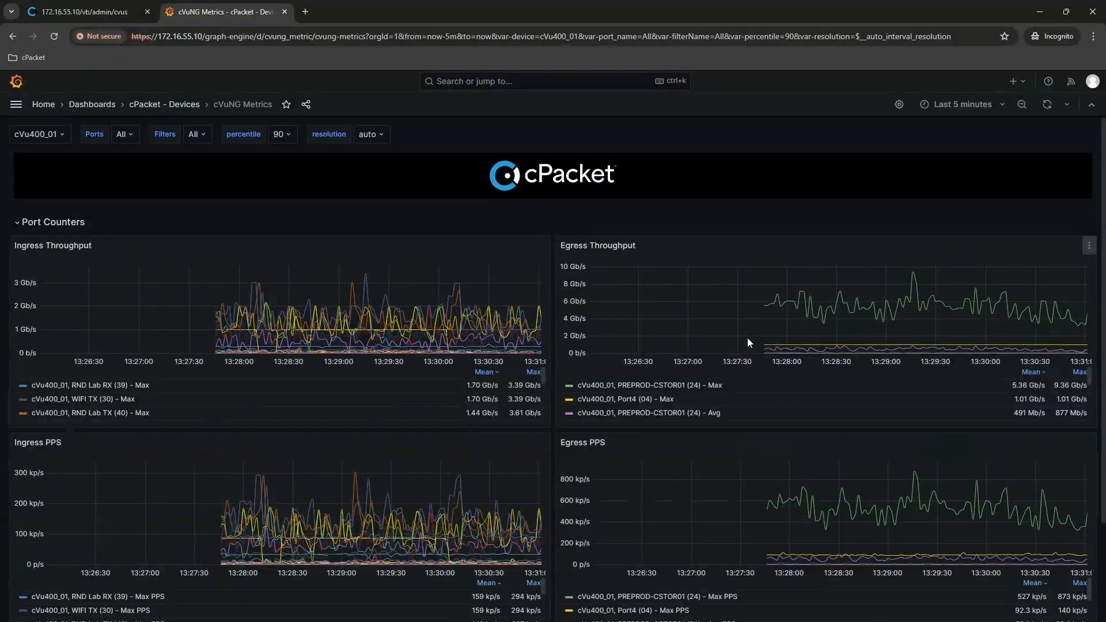